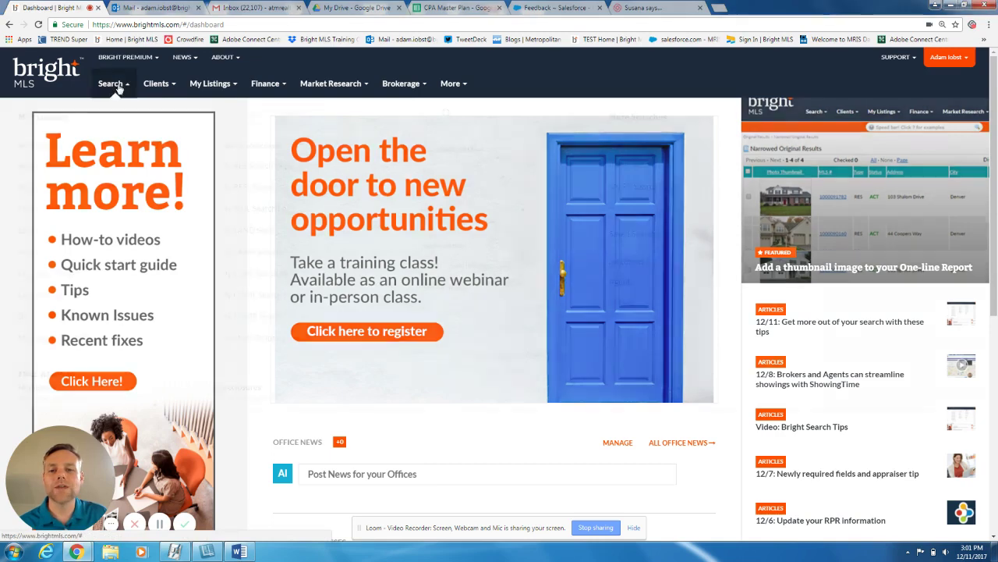
Open the Residential Sale search form for MLS listings
click(113, 84)
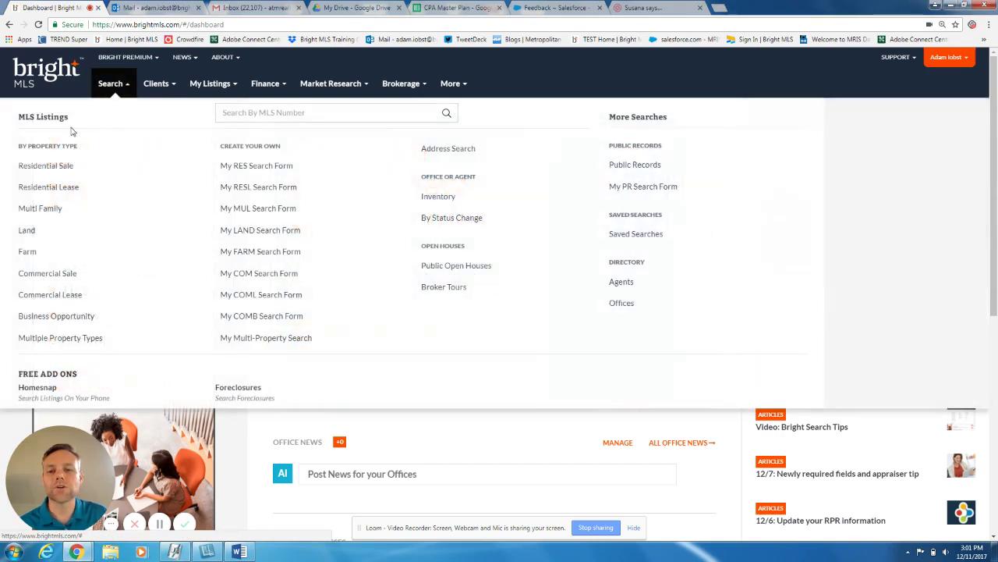
click(45, 169)
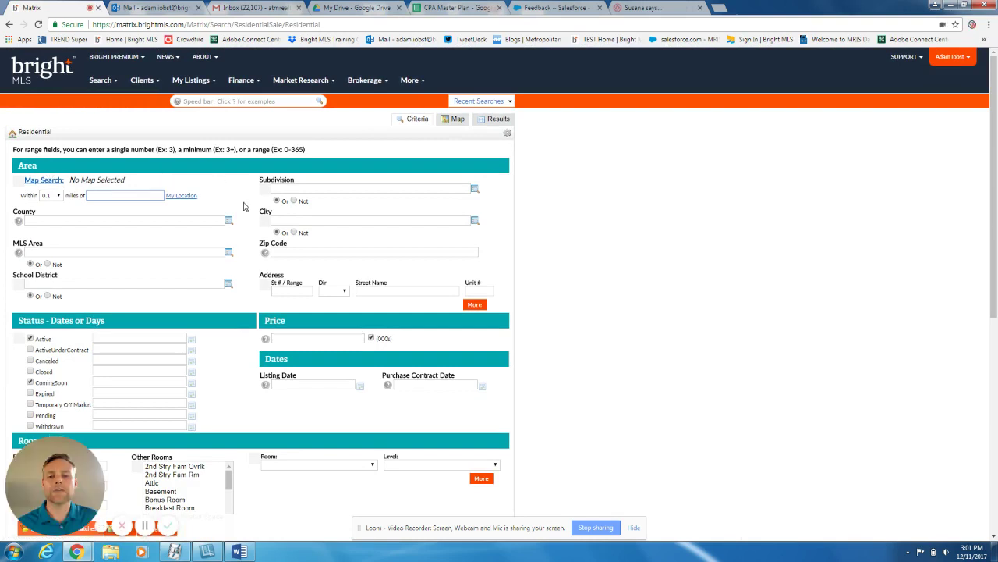
click(63, 453)
drag(63, 453, 758, 453)
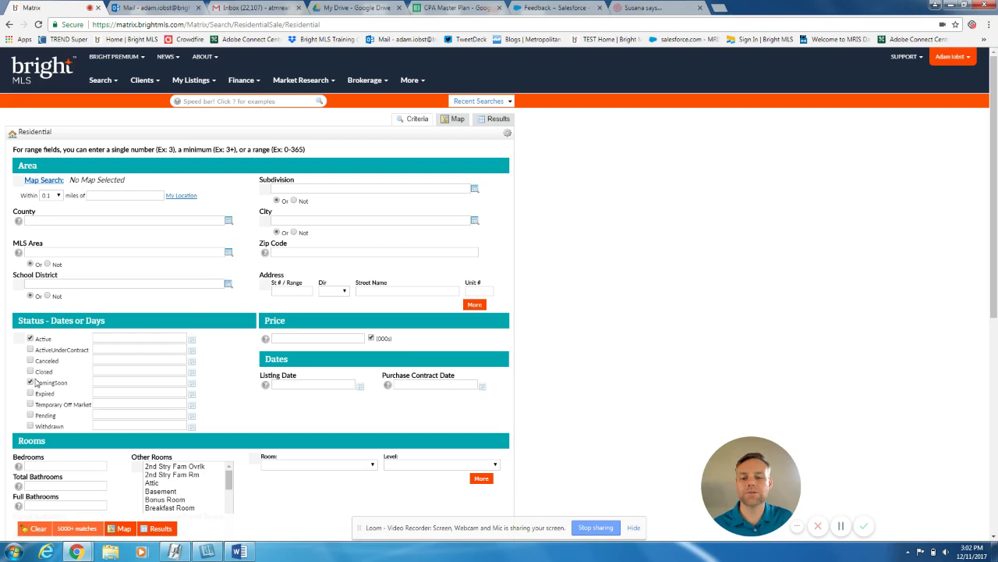
Add the ActiveUnderContract status and the county Montgomery, MD to the search criteria, and set them as the starting default
click(30, 349)
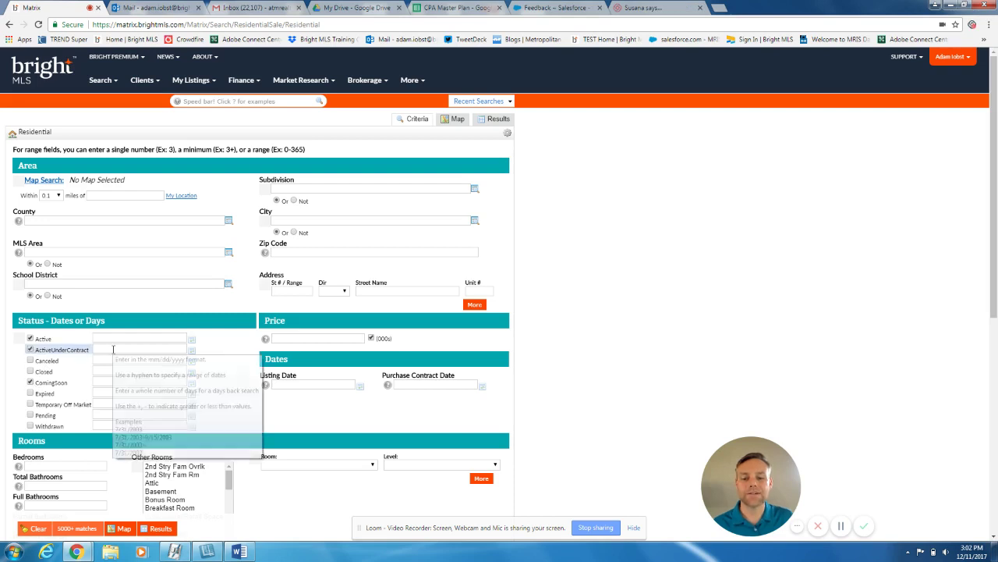
click(150, 222)
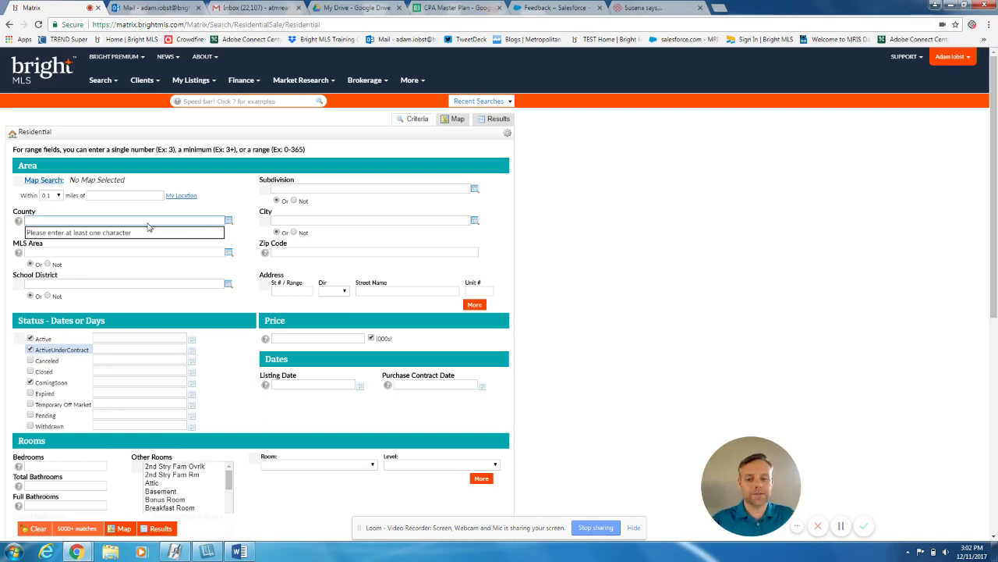
text(mont)
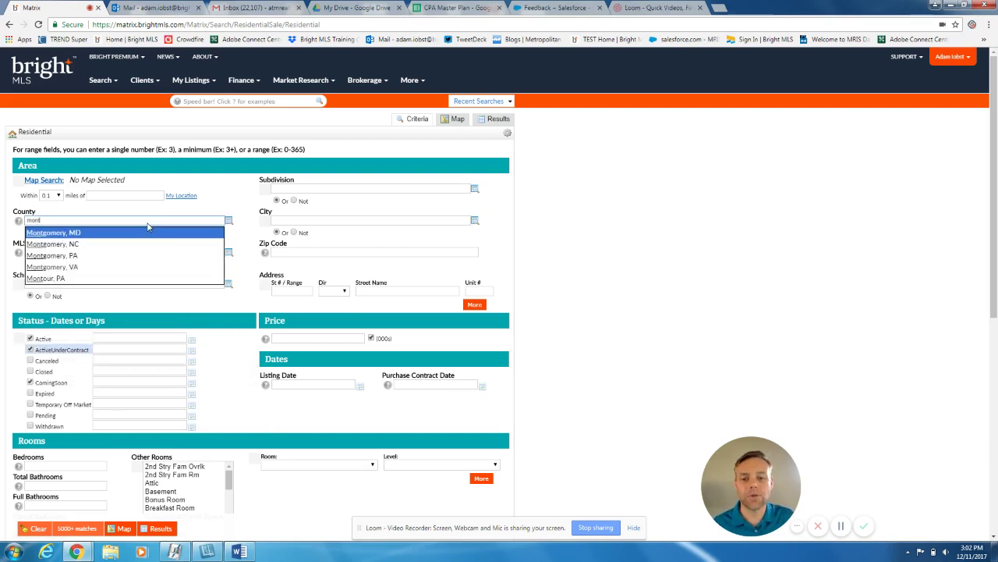
click(149, 231)
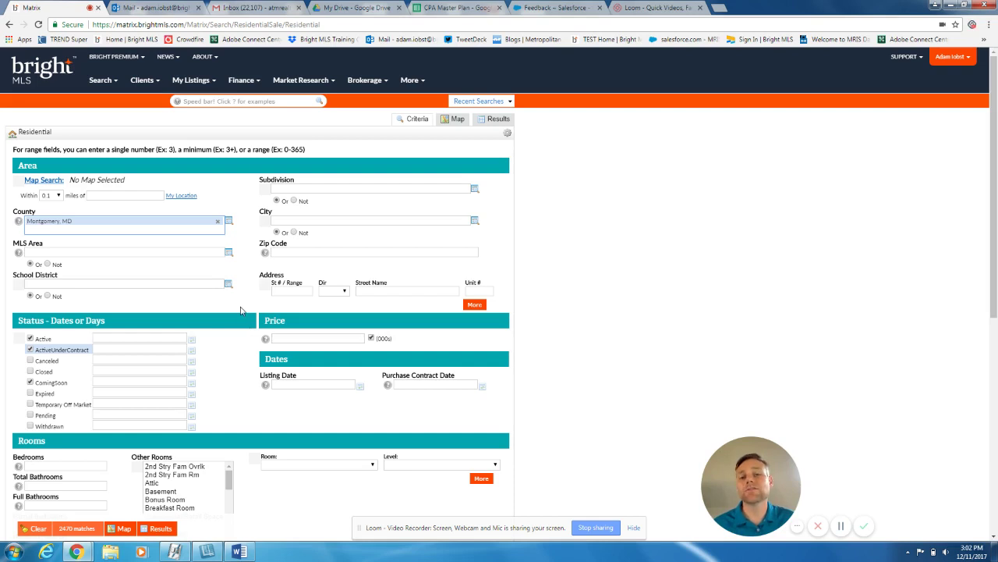
click(508, 135)
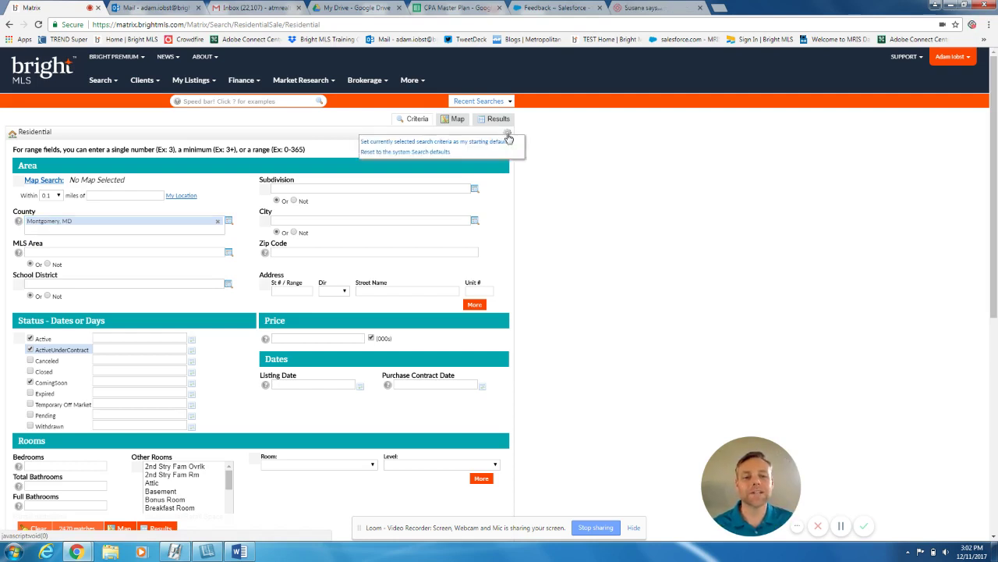
click(448, 145)
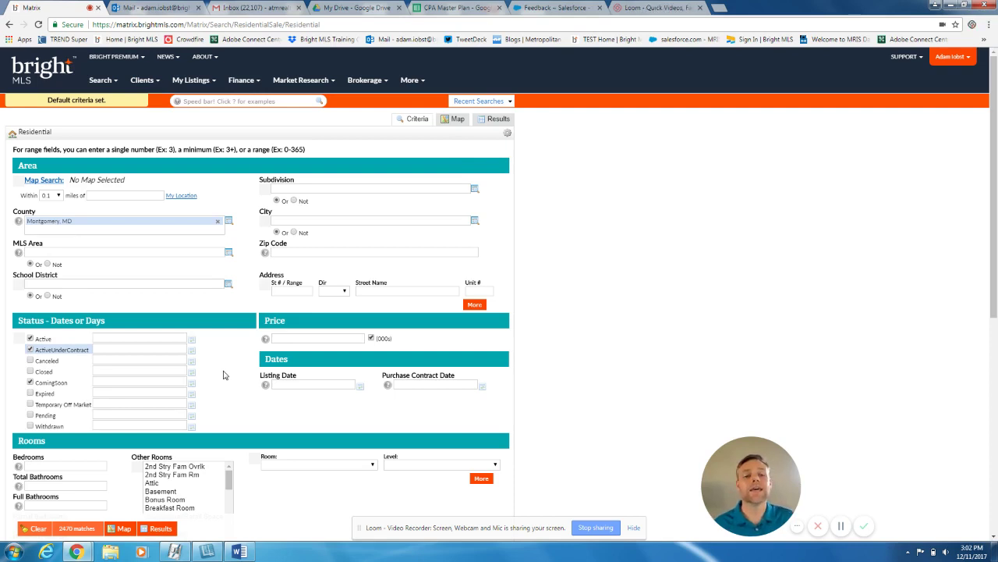
Frame the results map on the area between Silver Spring, Bethesda and Washington, and set this map view as the starting default
click(455, 121)
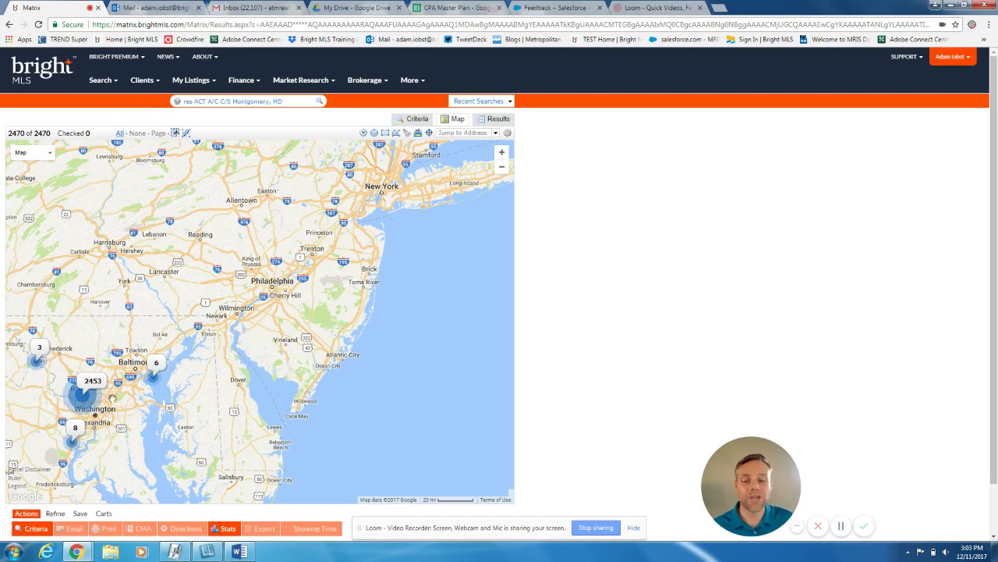
drag(112, 400, 201, 323)
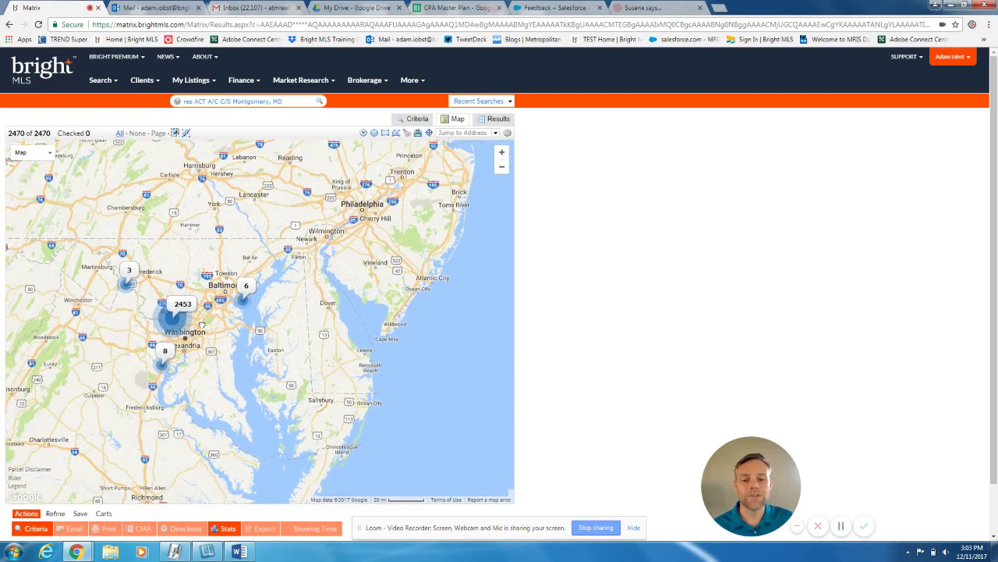
click(502, 152)
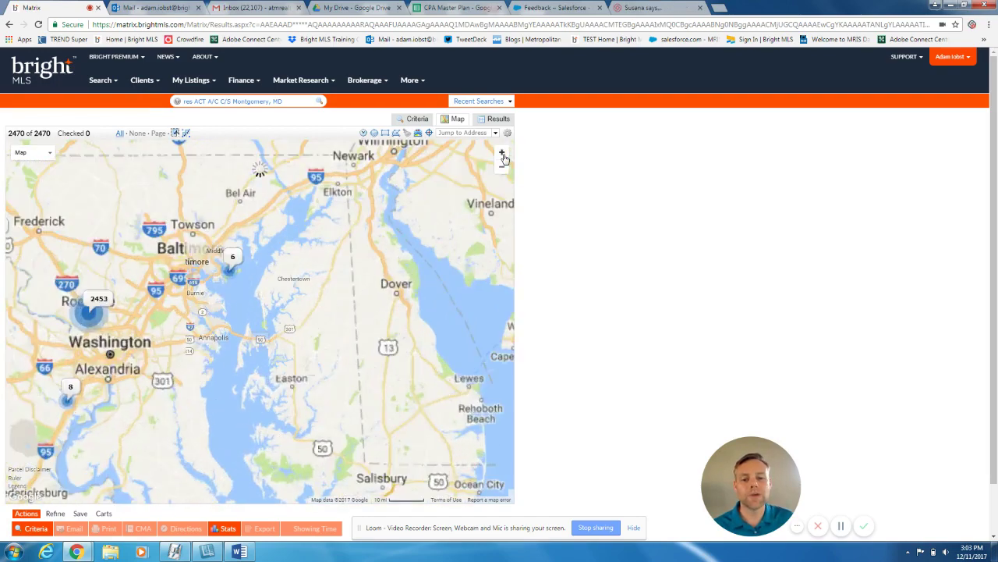
click(502, 152)
drag(138, 301, 404, 269)
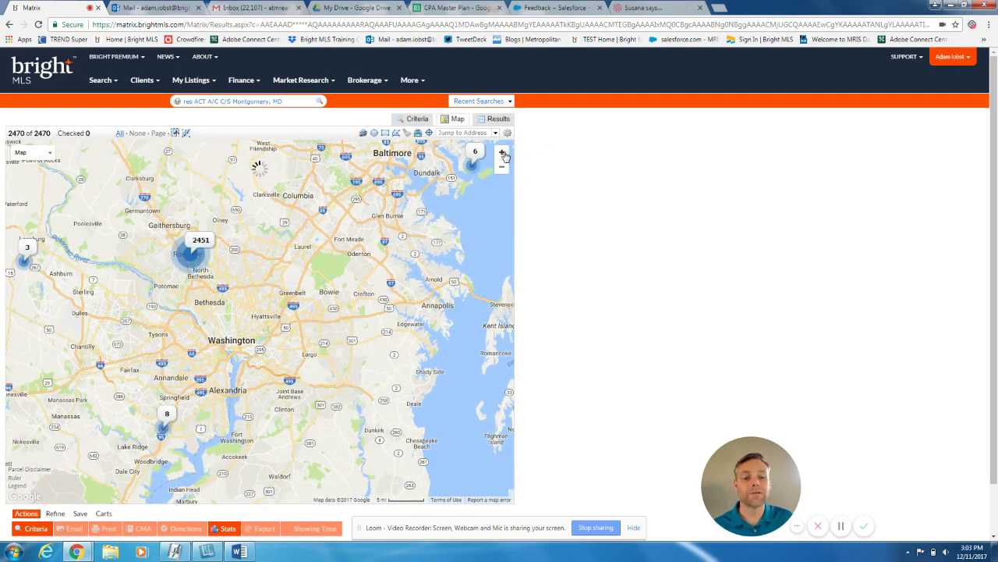
click(502, 153)
click(502, 153)
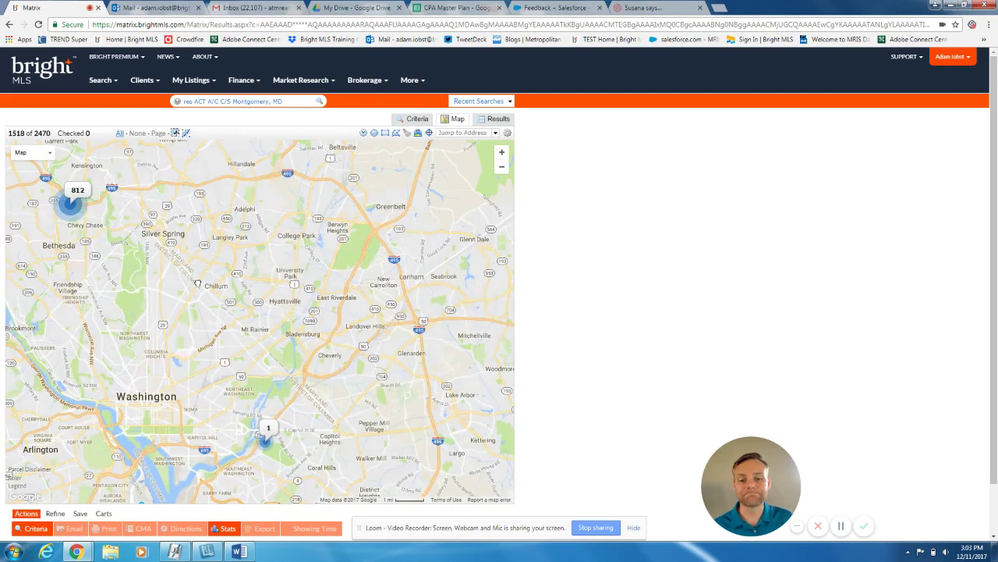
drag(205, 293, 276, 352)
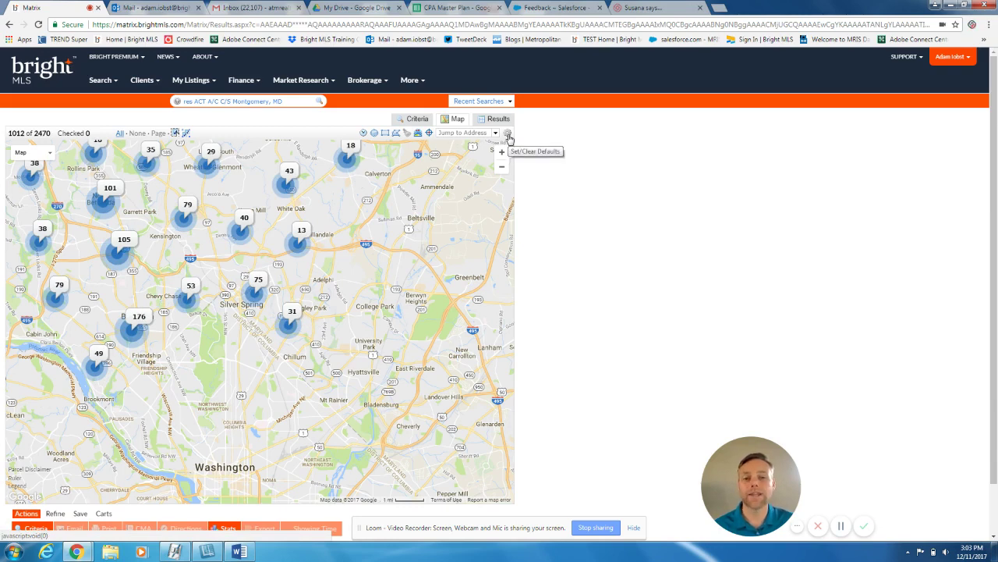
click(509, 138)
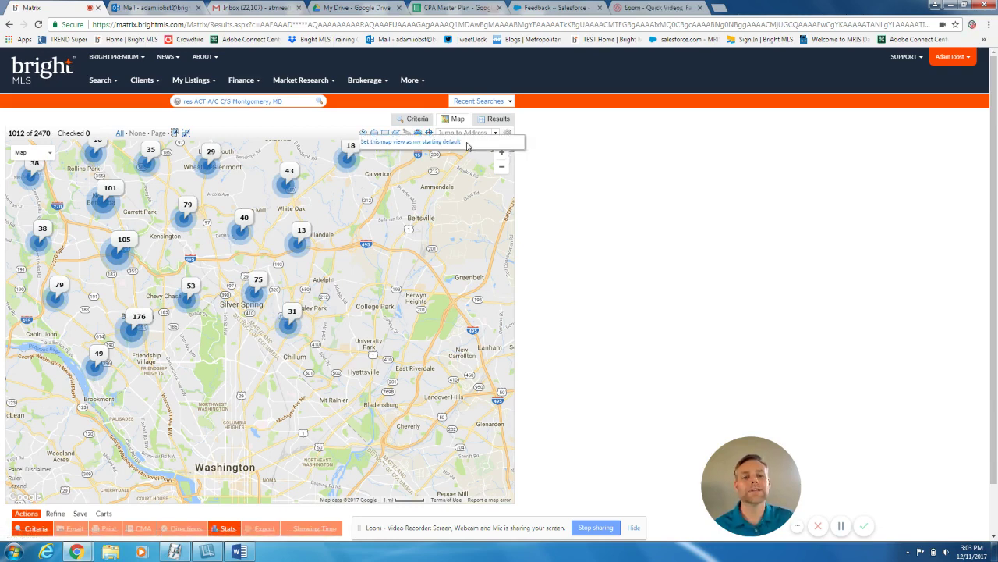
click(434, 143)
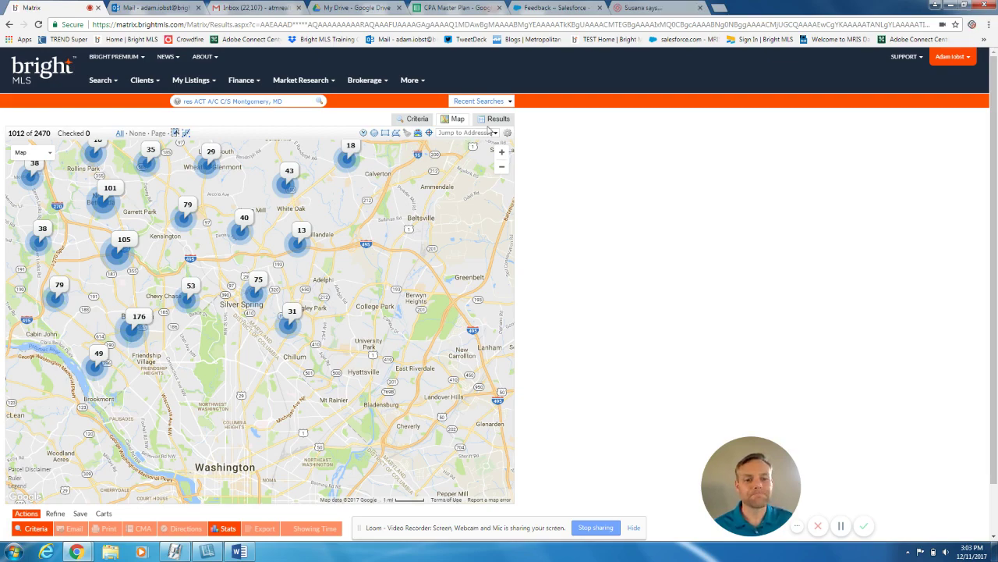
In the results list, move the City column before Address and insert an Acceptable Financing column after Address
click(497, 120)
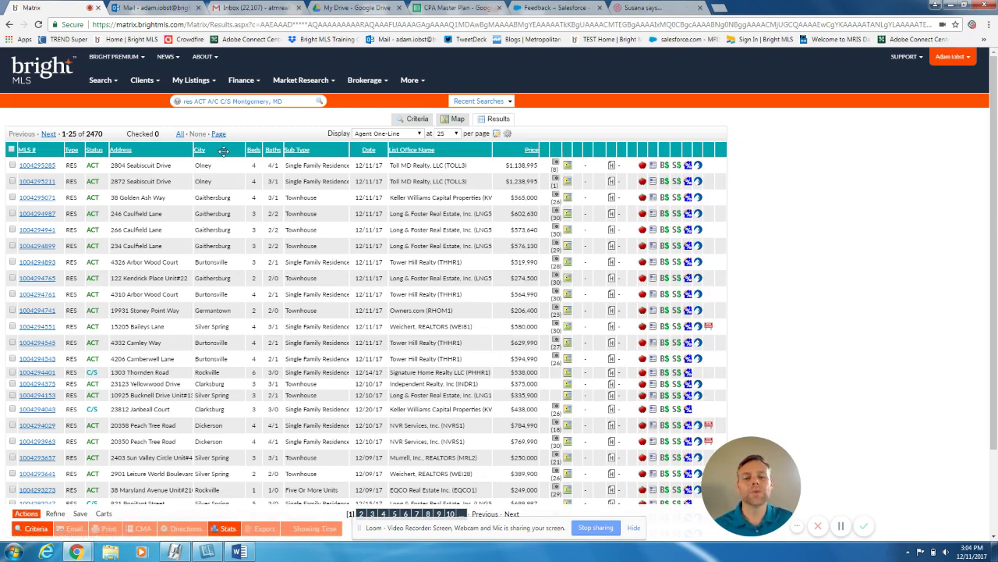
drag(223, 151, 133, 165)
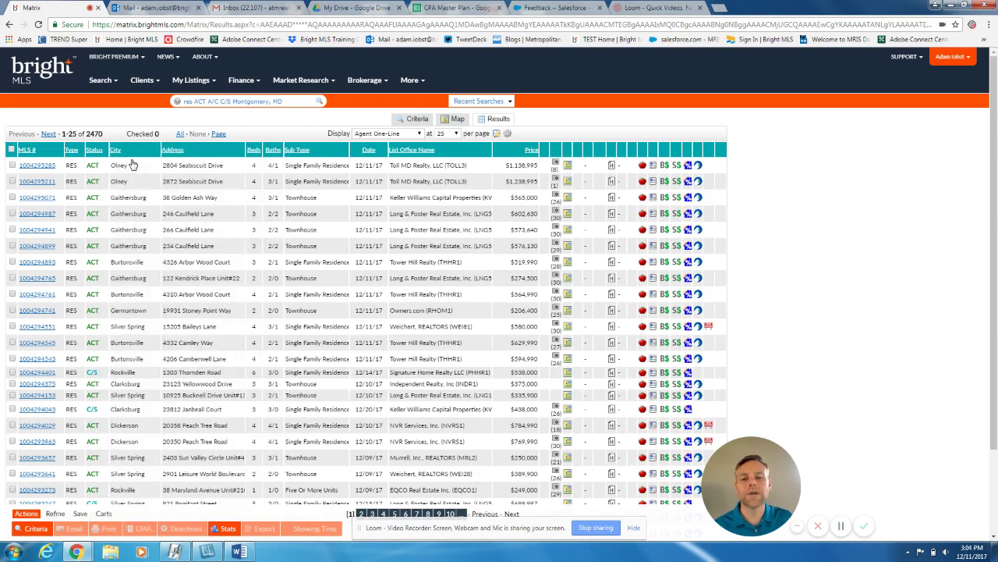
click(206, 150)
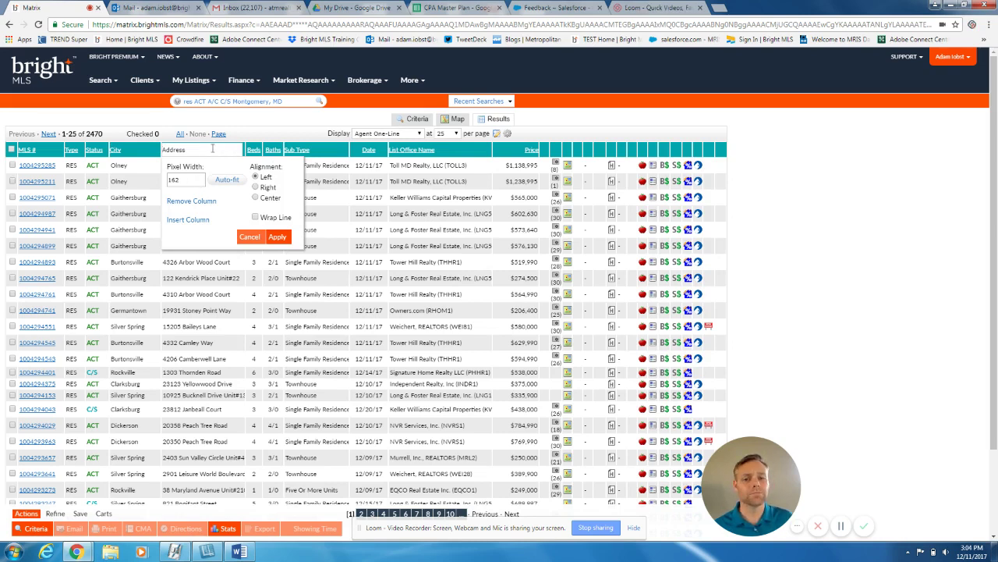
click(189, 224)
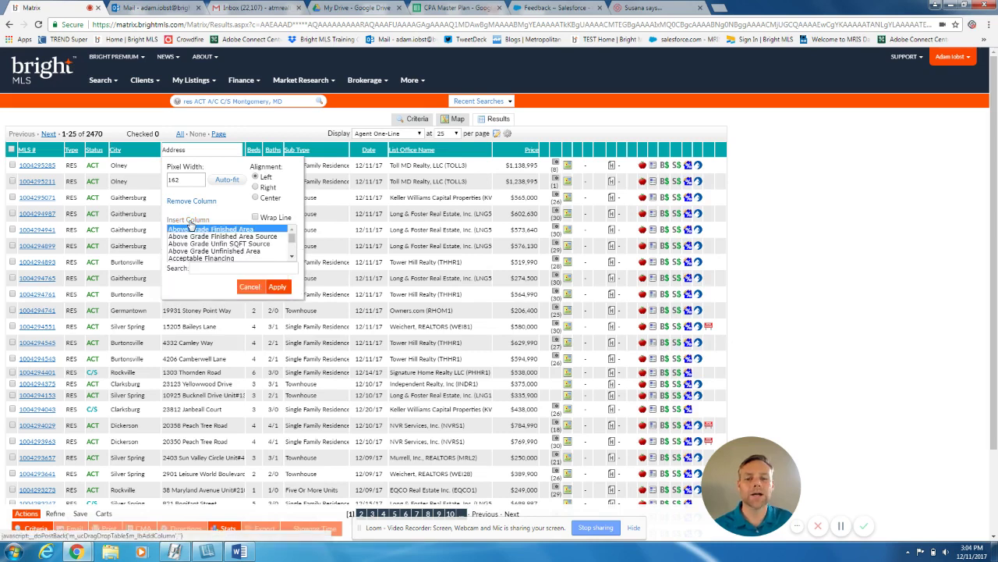
click(206, 268)
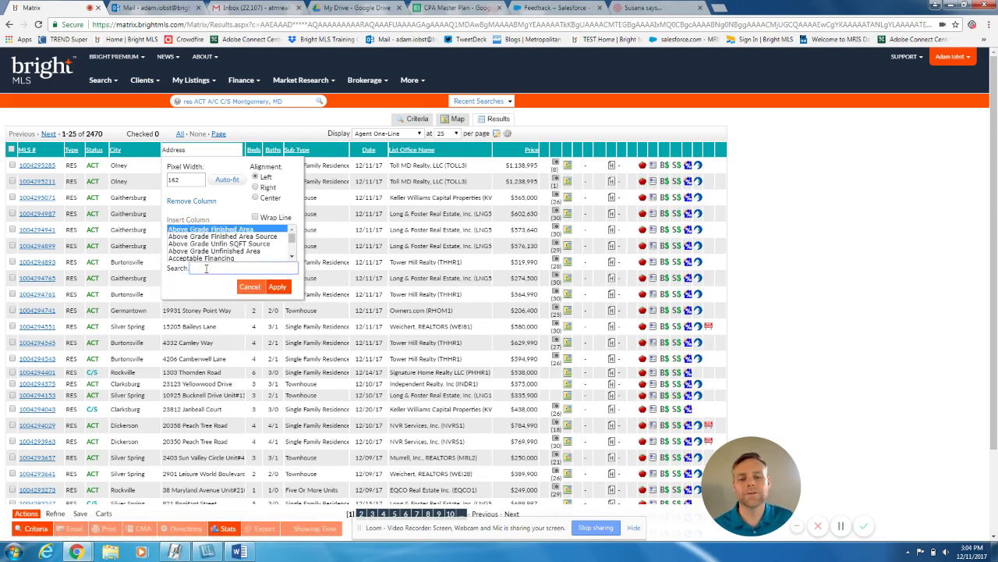
click(220, 258)
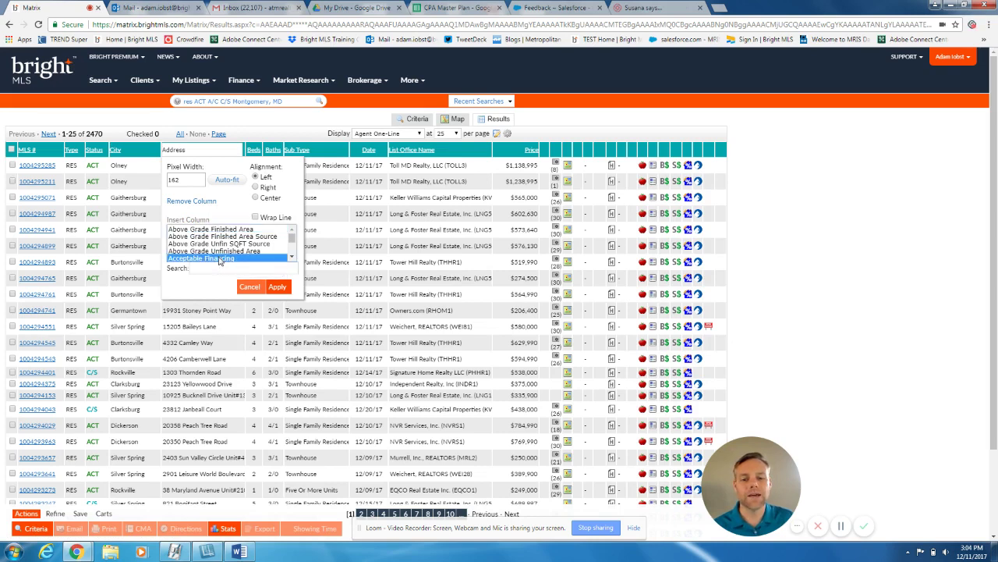
click(276, 286)
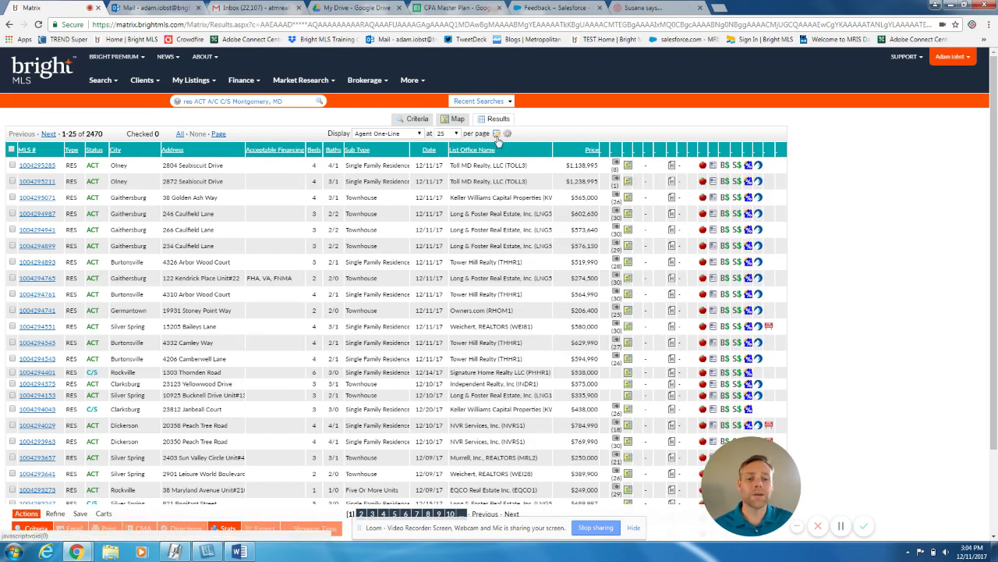
Save the customised results display as a copy named "Agent One-Line with financing info"
click(498, 134)
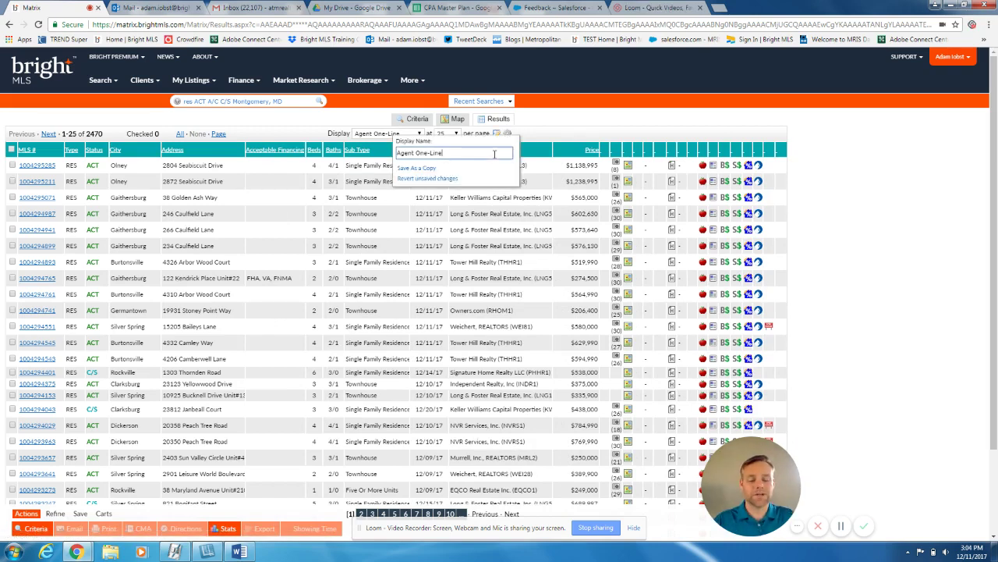
text(with )
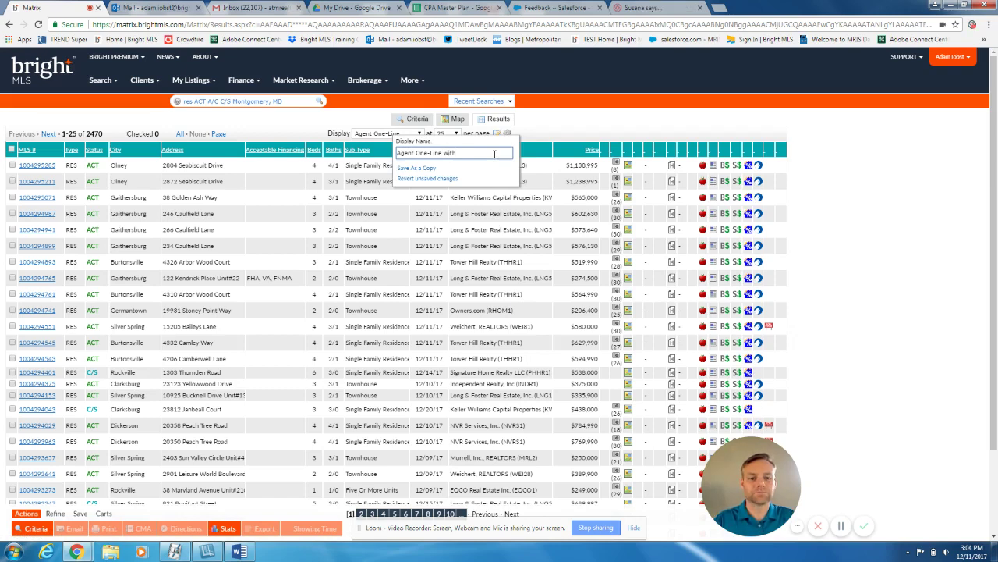
text(financing inf)
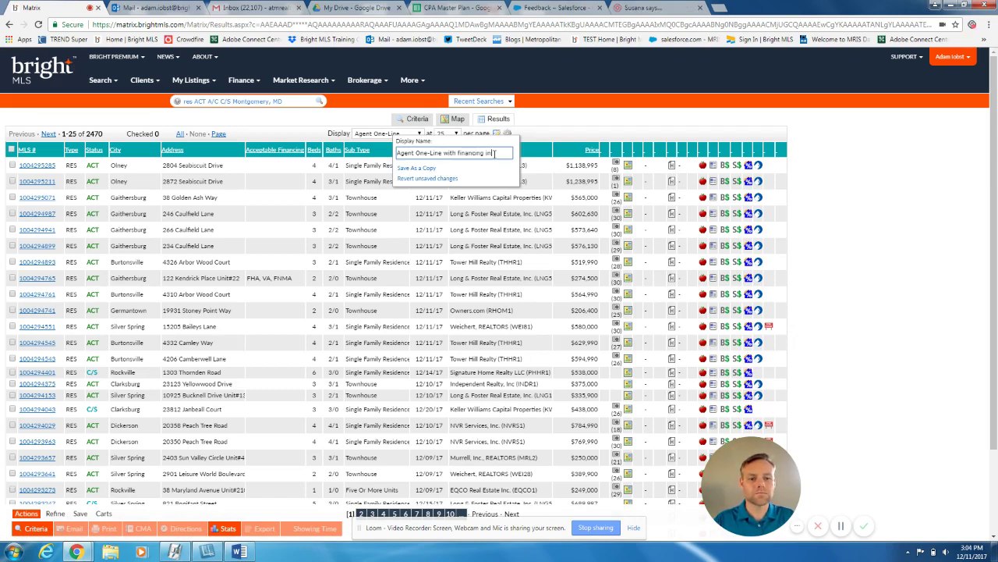
text(o)
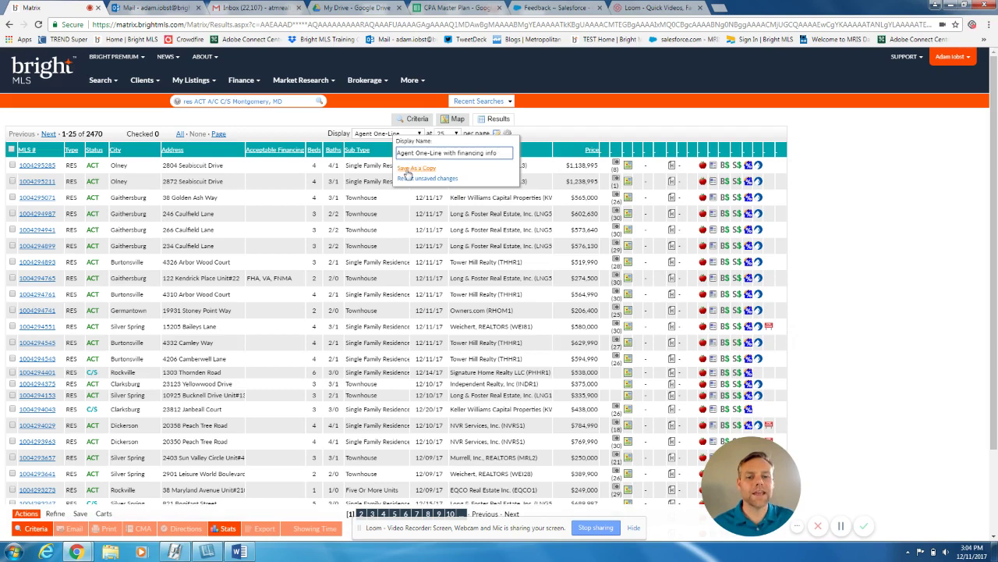
click(411, 168)
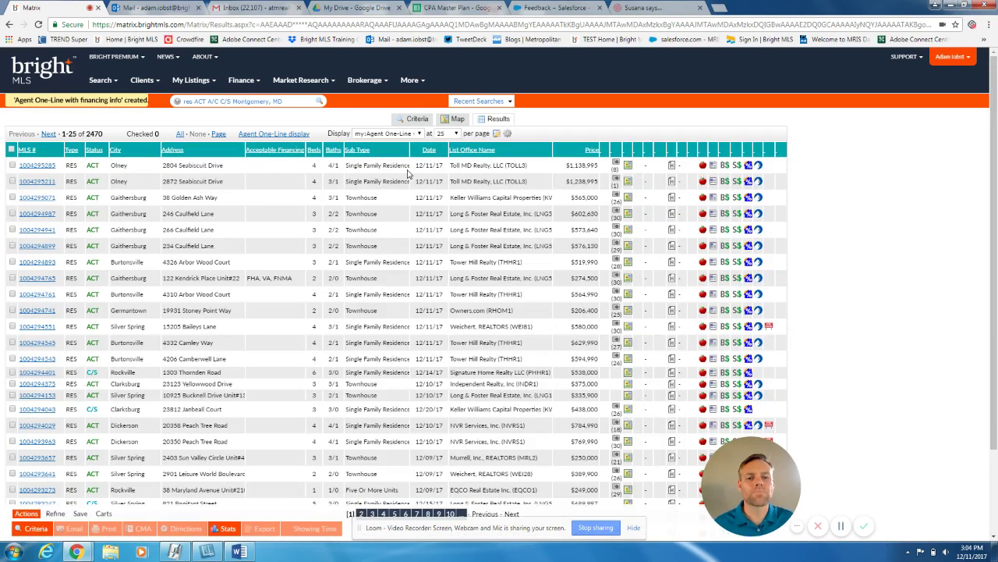
Set the custom Agent One-Line display, sort order and count per page as the search starting default
click(421, 134)
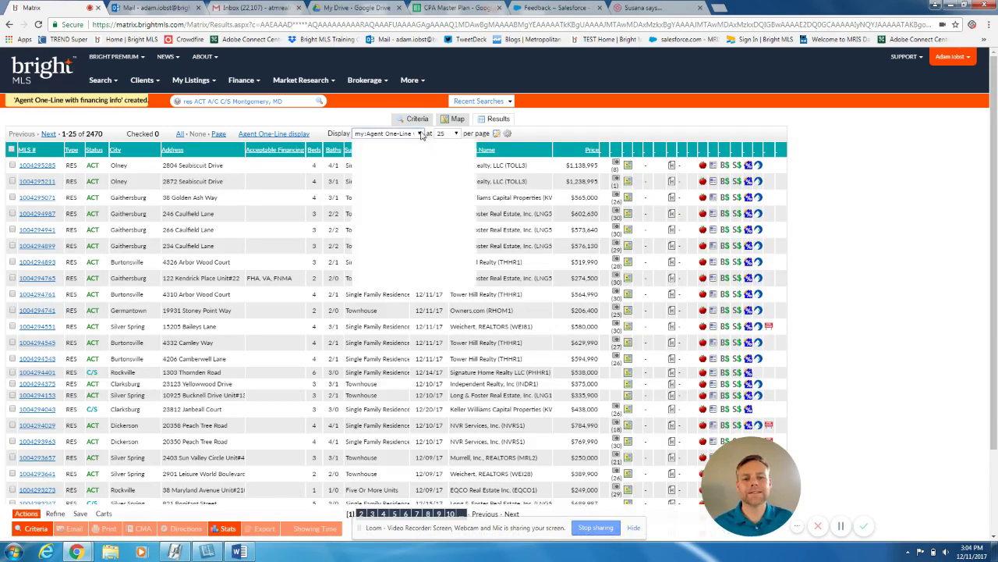
click(421, 143)
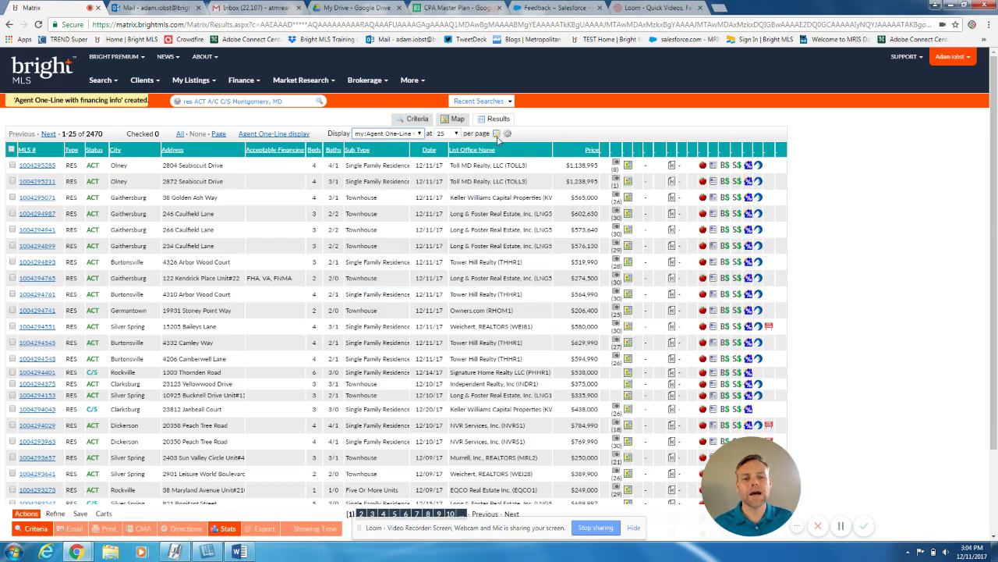
click(508, 135)
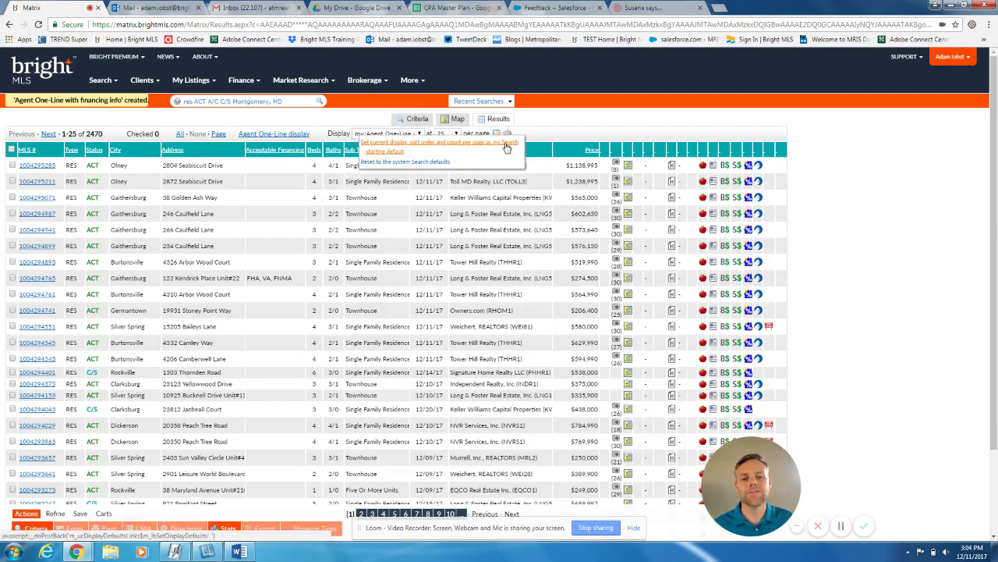
click(507, 146)
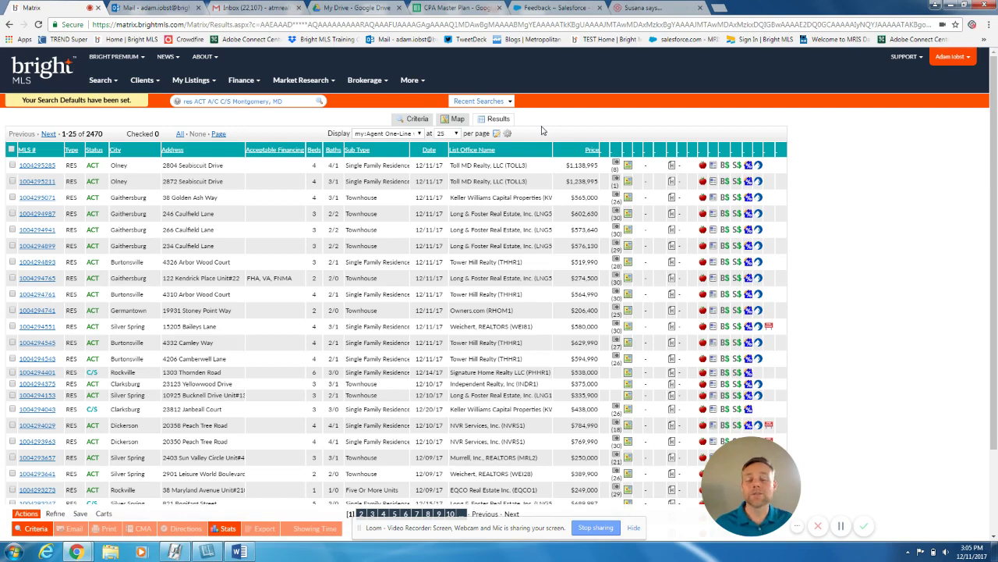
Review the search criteria, map area and results display in turn, and open the options for setting or clearing defaults
click(416, 121)
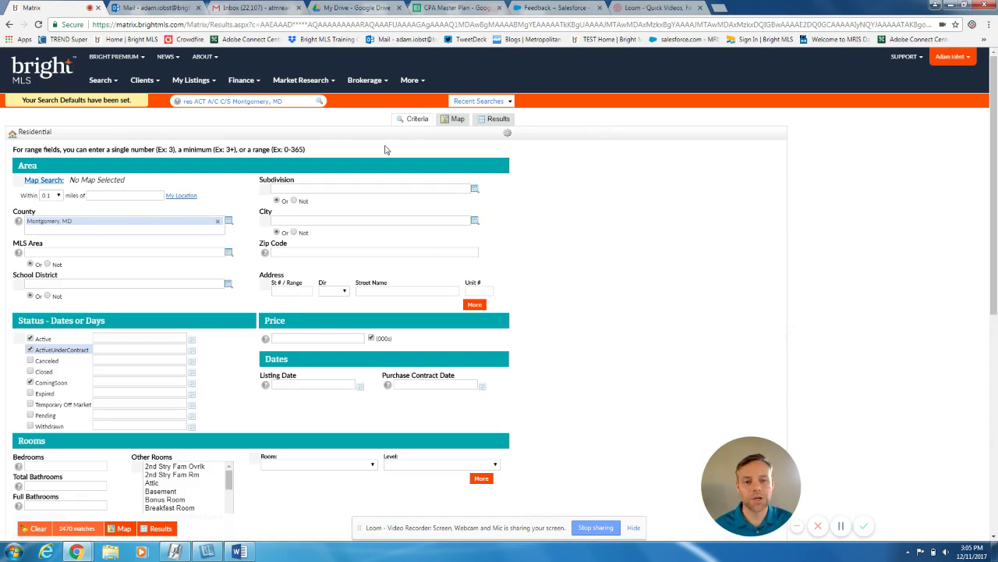
click(456, 121)
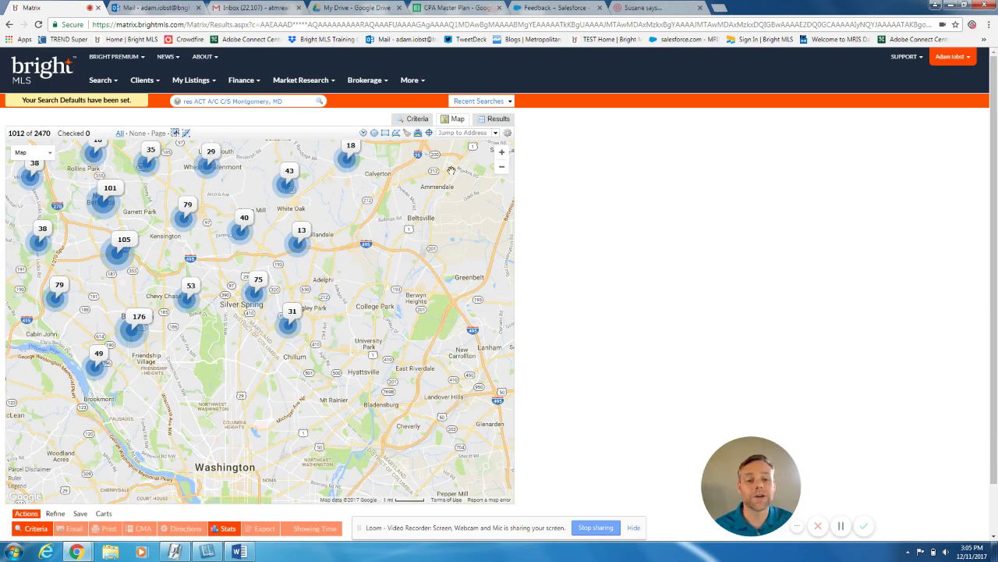
click(500, 122)
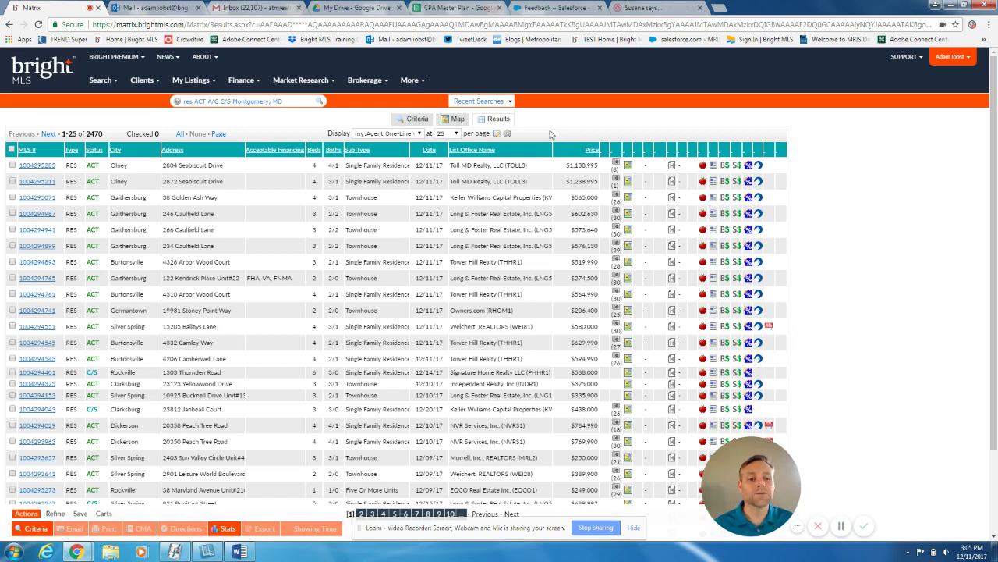
click(508, 135)
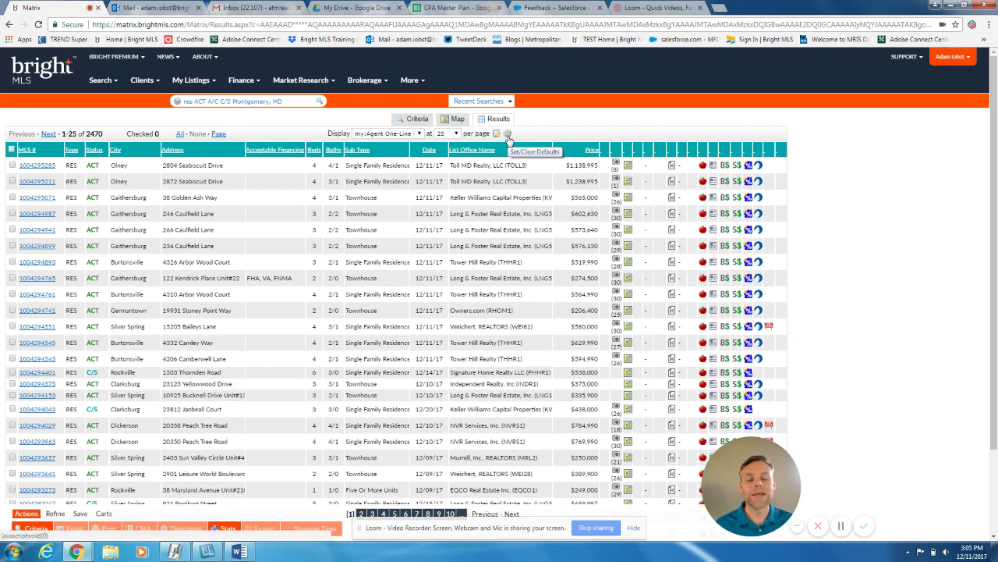